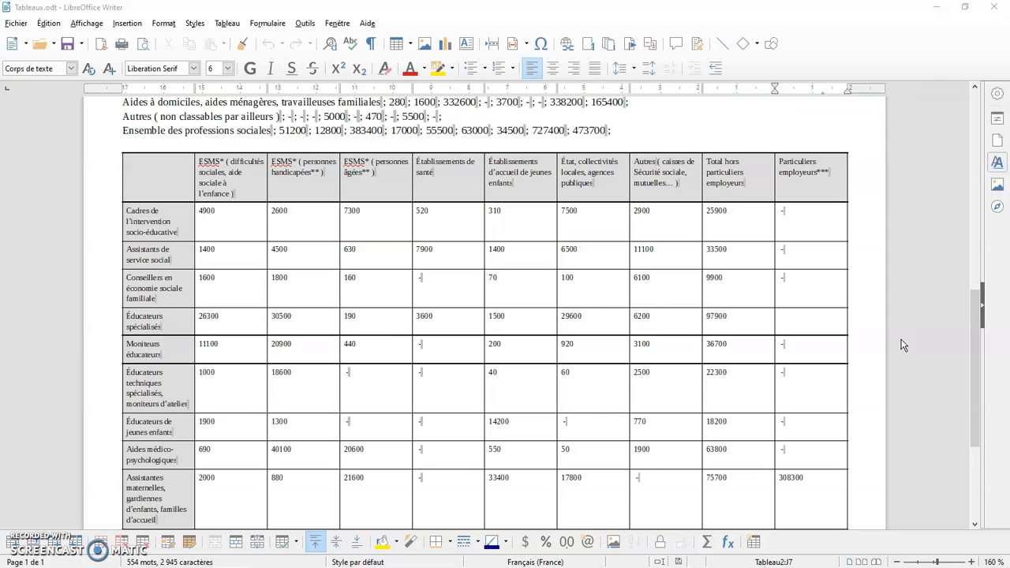
Examine the table's border lines at several zoom levels between 130% and 200%.
scroll(903, 346, up, 2)
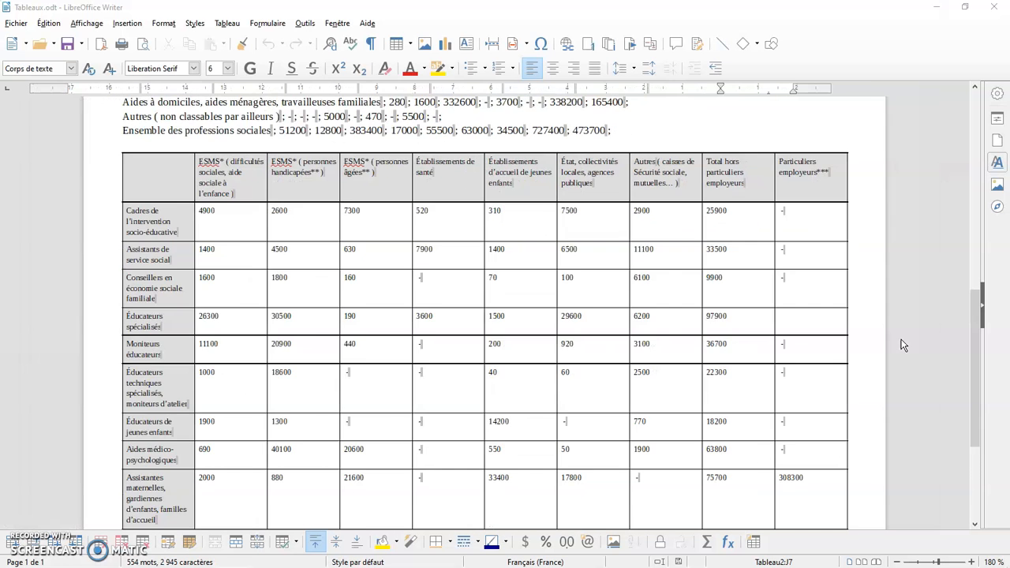
scroll(903, 346, down, 3)
scroll(903, 346, down, 2)
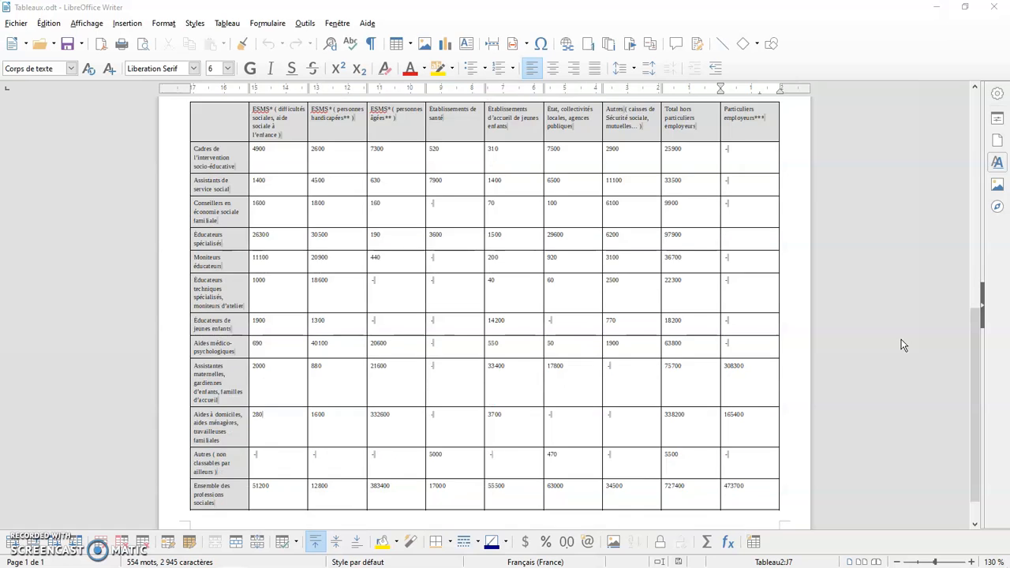
scroll(903, 346, down, 1)
scroll(904, 346, up, 1)
scroll(903, 346, up, 4)
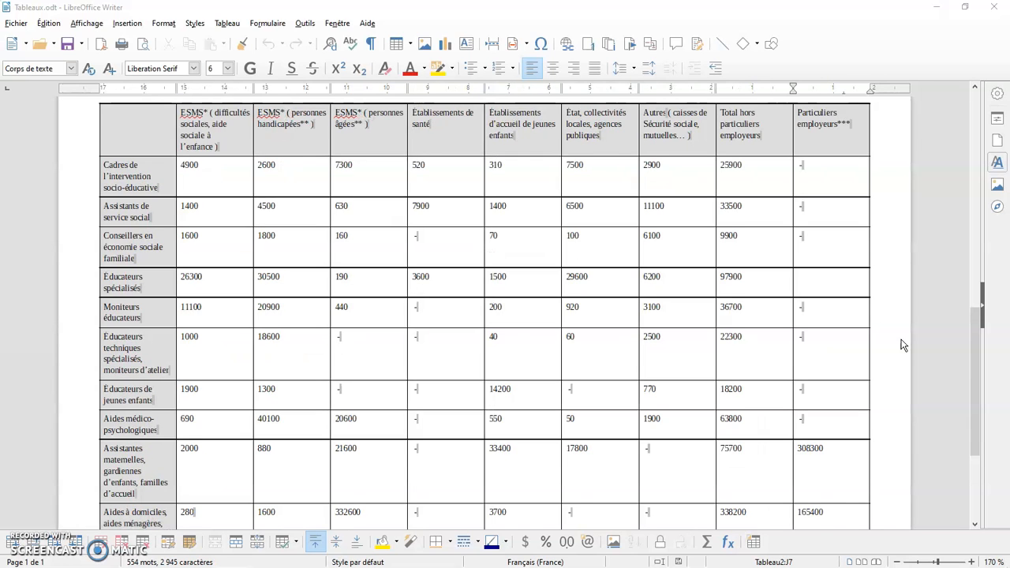
scroll(903, 346, up, 2)
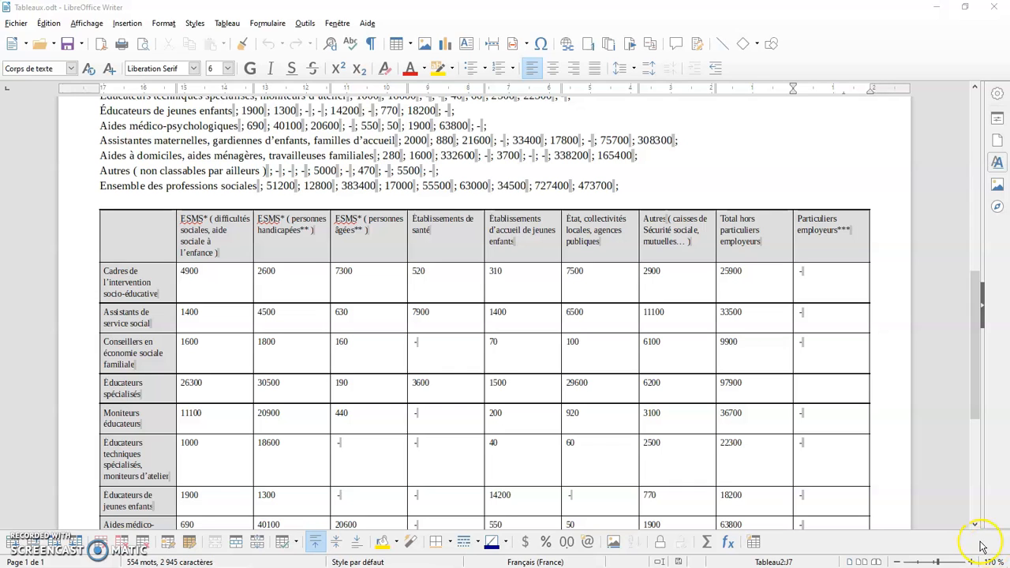
click(898, 562)
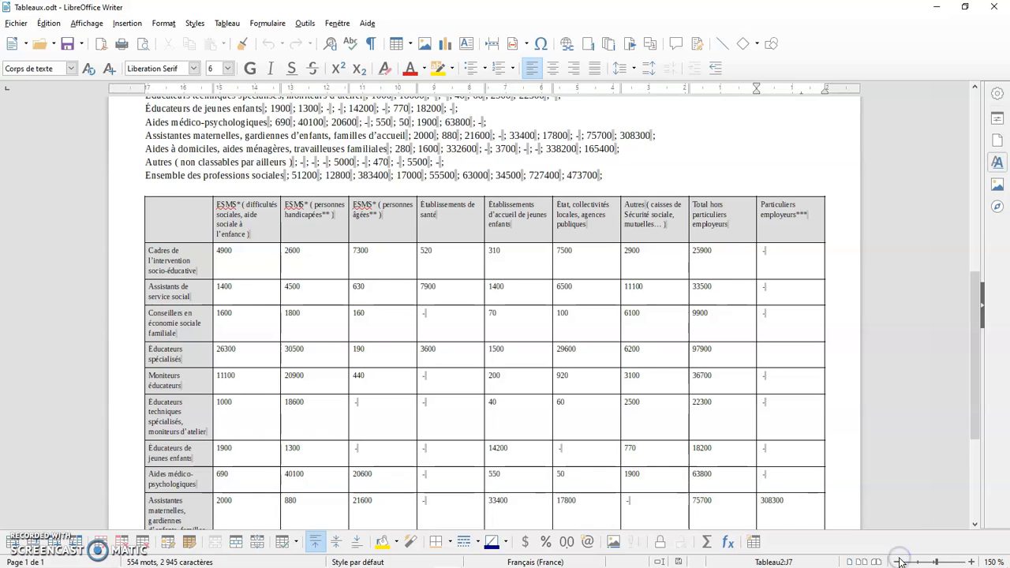
click(898, 562)
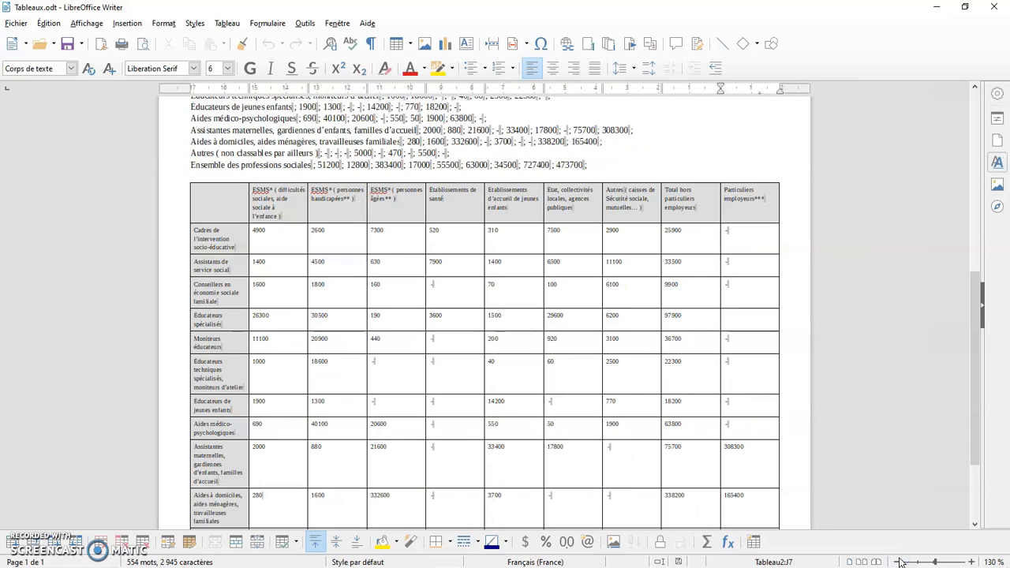
click(971, 562)
click(971, 562)
click(971, 561)
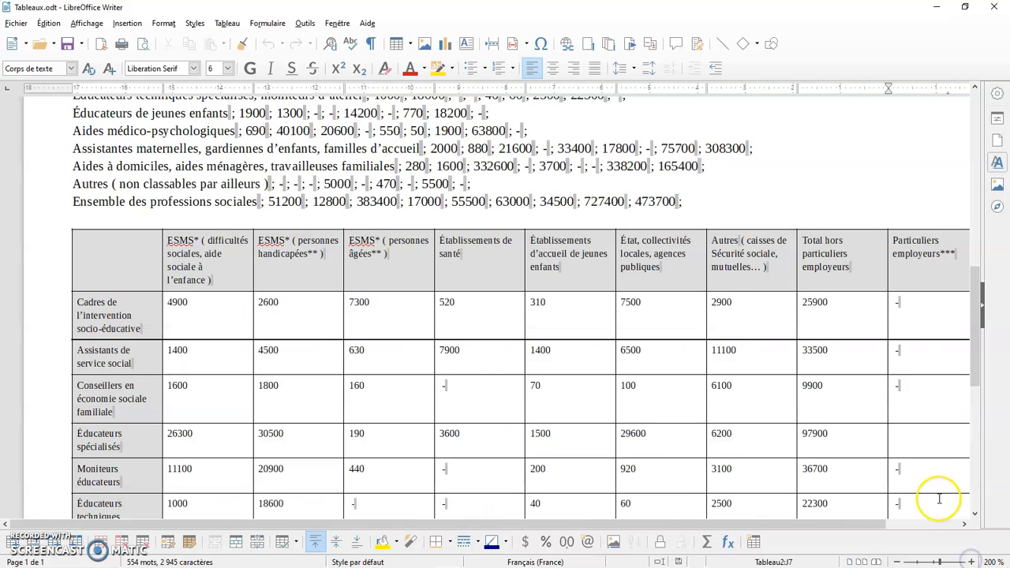
click(898, 562)
click(898, 561)
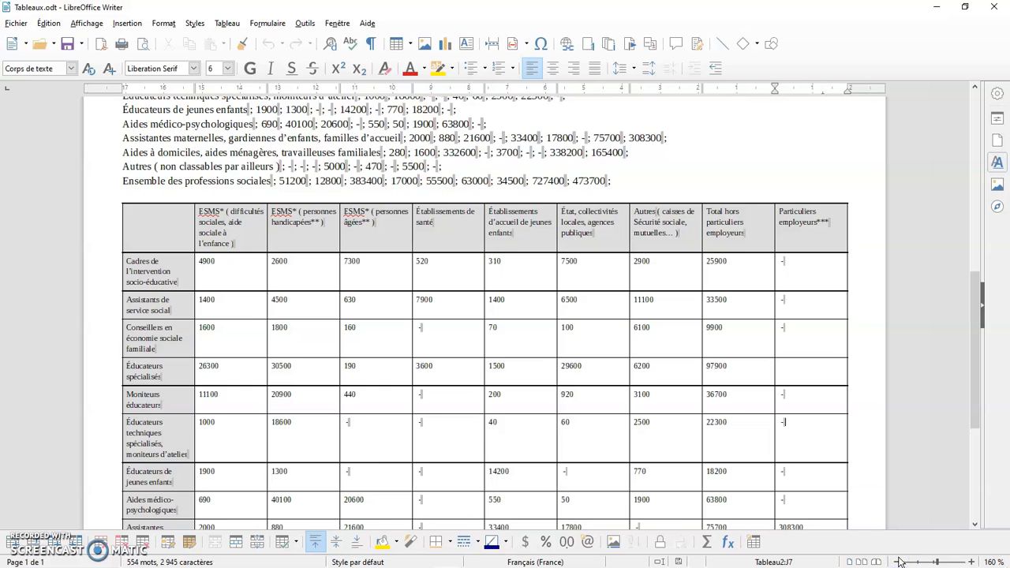
click(898, 562)
scroll(917, 375, down, 6)
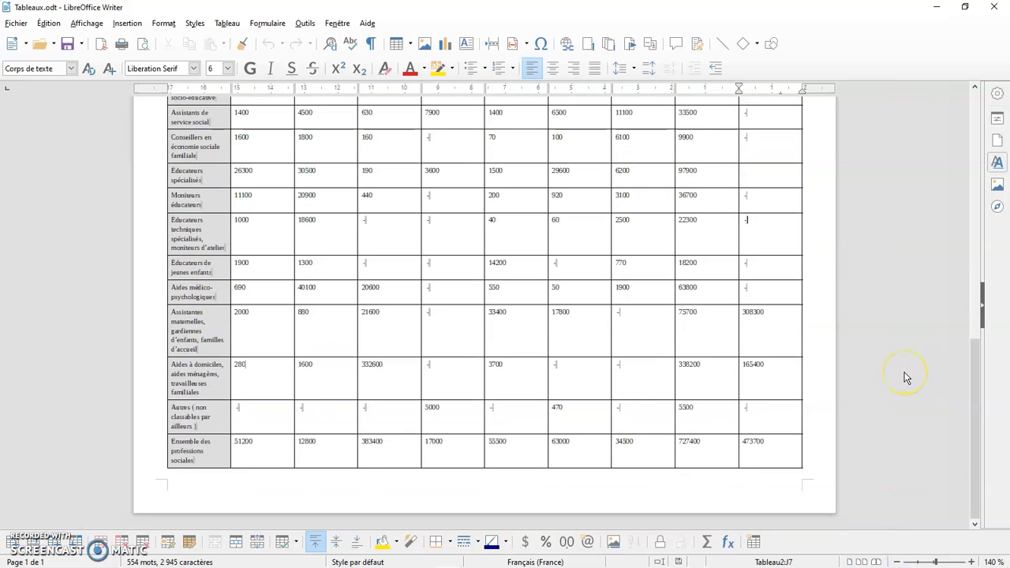
scroll(905, 377, up, 3)
scroll(905, 377, up, 1)
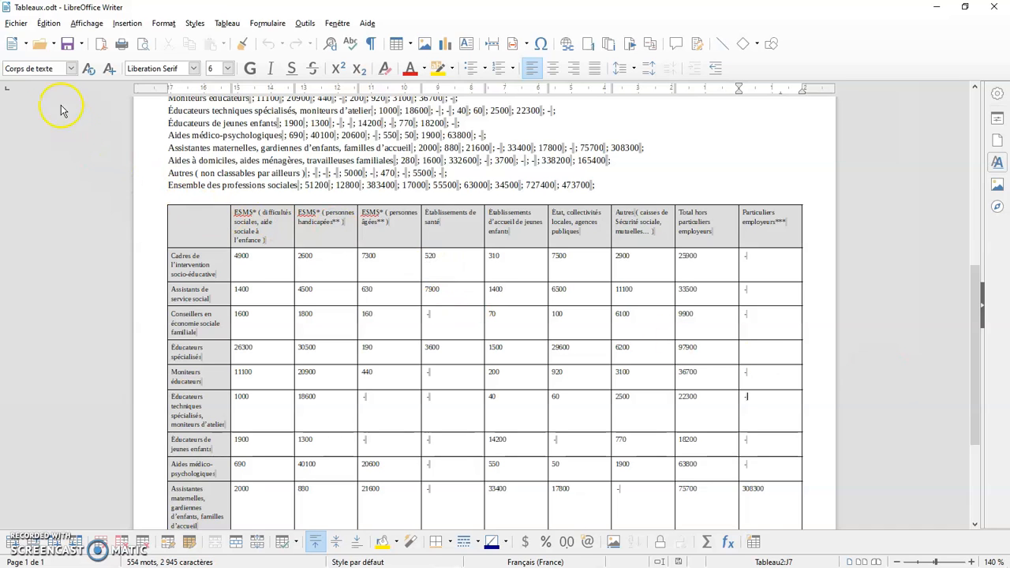
Inspect the table and the text above it in print preview at 150% zoom, and close the preview.
click(16, 23)
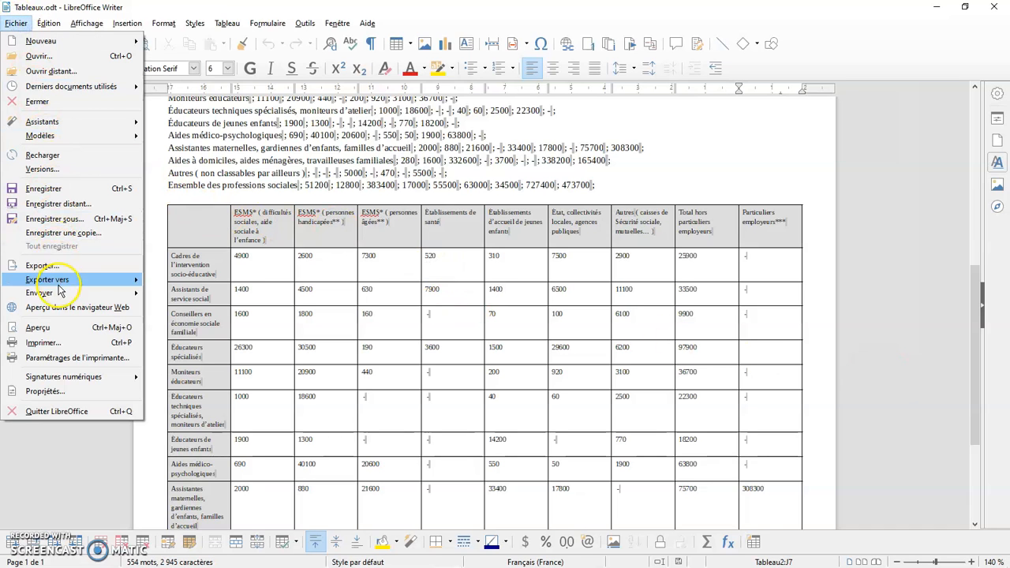
click(55, 327)
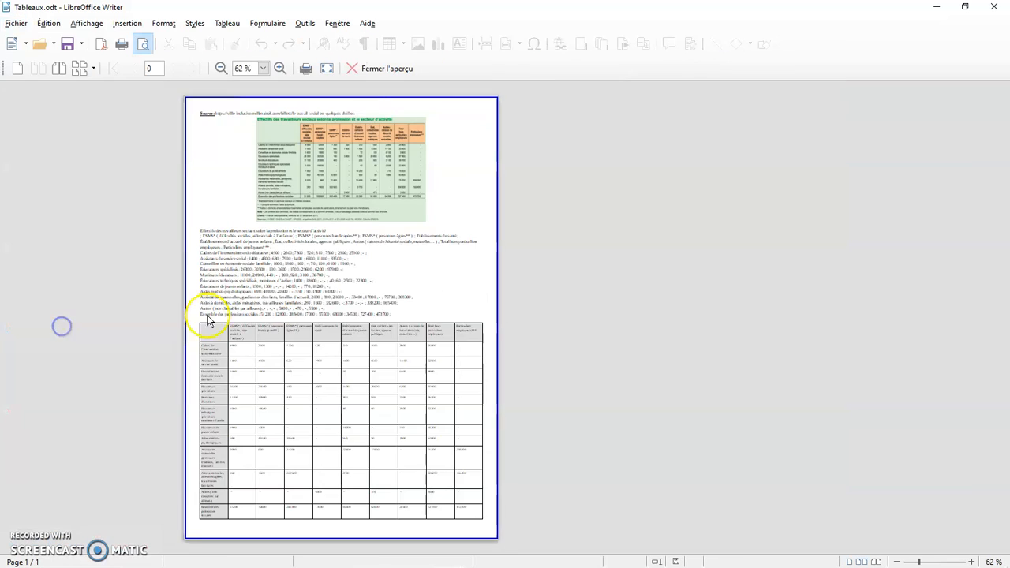
click(280, 69)
click(280, 70)
click(479, 270)
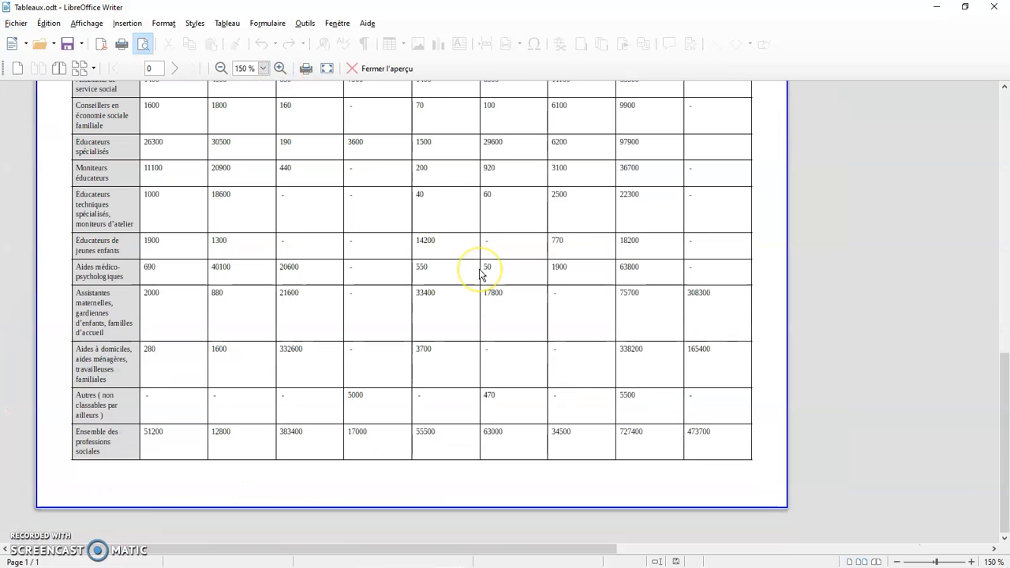
scroll(479, 273, up, 5)
scroll(481, 274, down, 5)
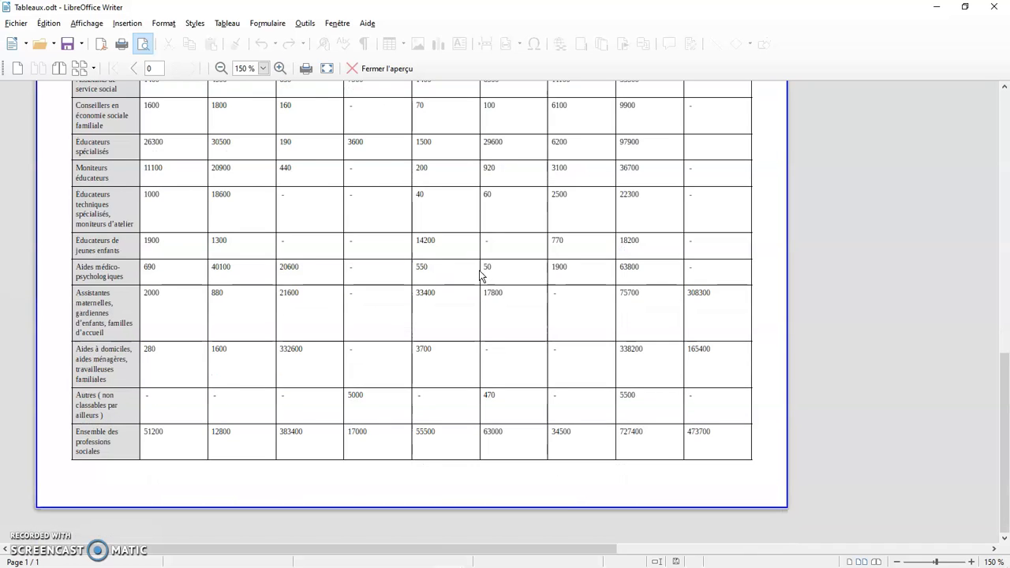
scroll(482, 276, up, 5)
scroll(481, 275, down, 5)
scroll(481, 275, up, 5)
scroll(479, 269, up, 5)
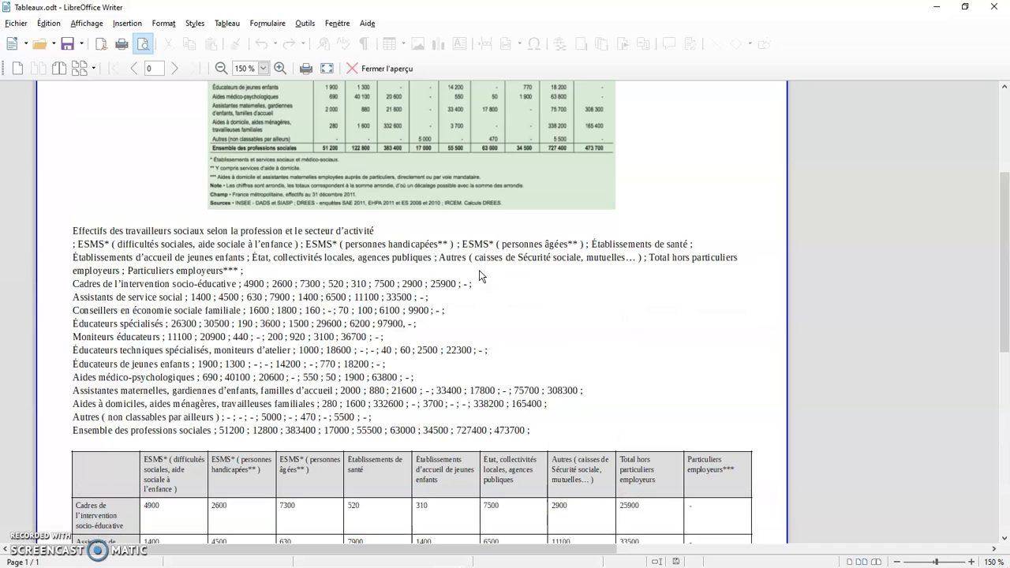
click(376, 71)
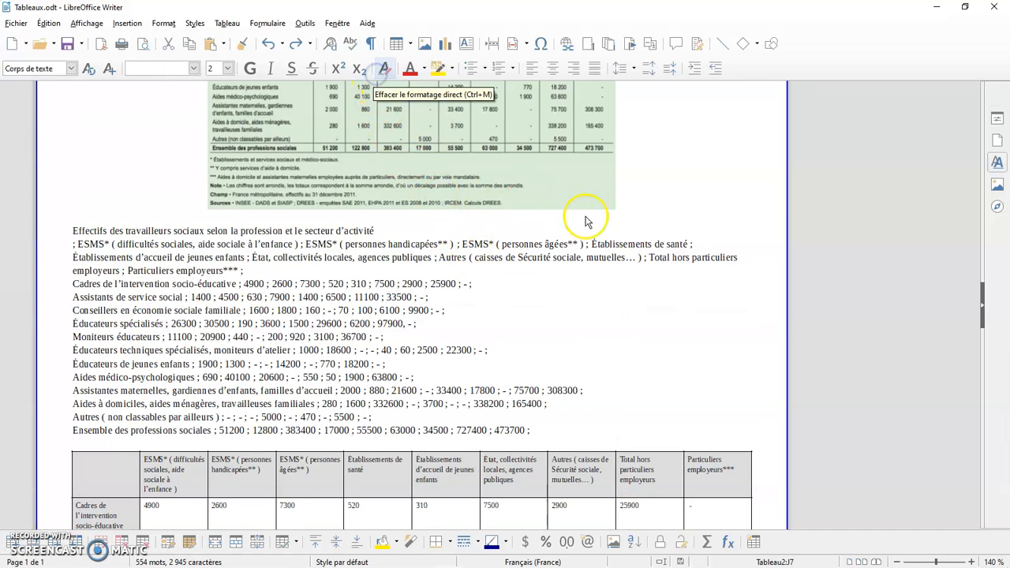
In the table properties, remove the left, right and inner vertical borders from the table's header row.
scroll(687, 275, down, 8)
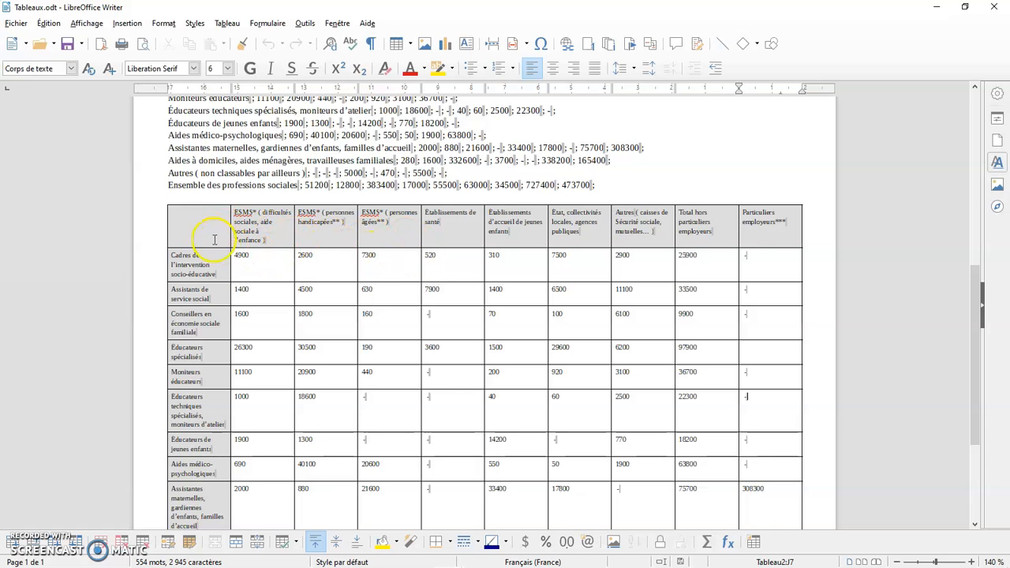
drag(208, 226, 765, 222)
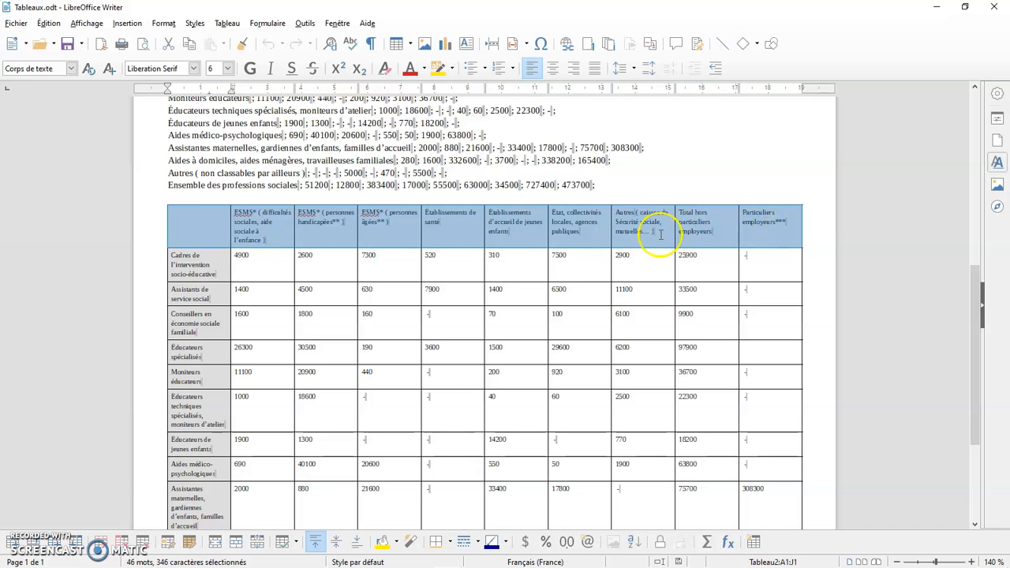
right_click(758, 227)
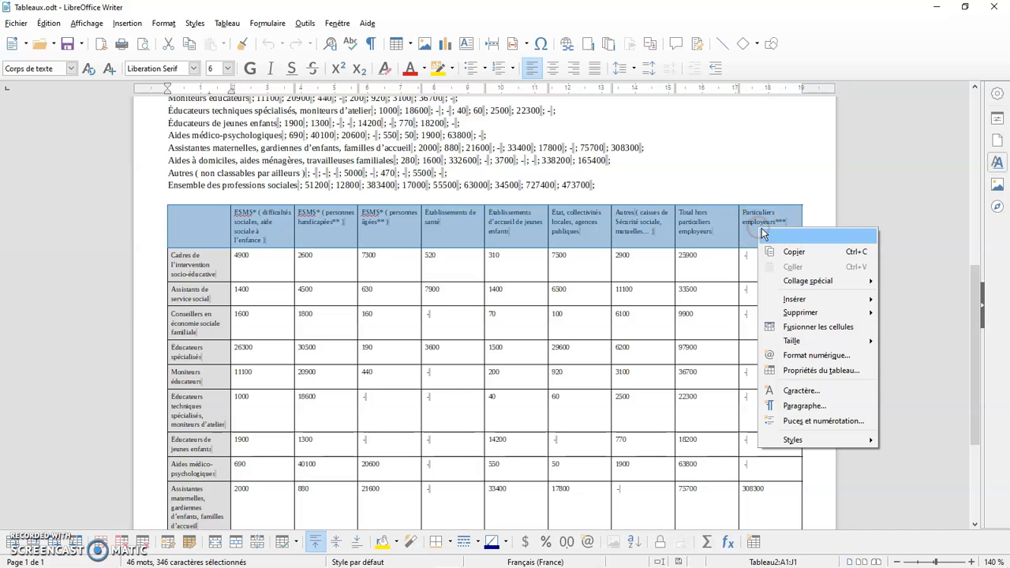
click(808, 377)
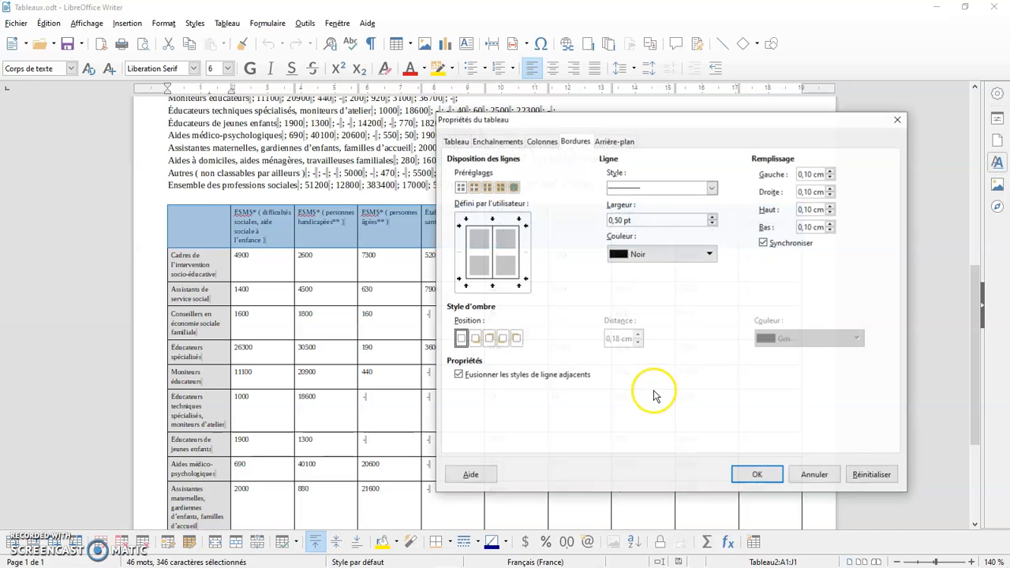
drag(678, 123, 547, 276)
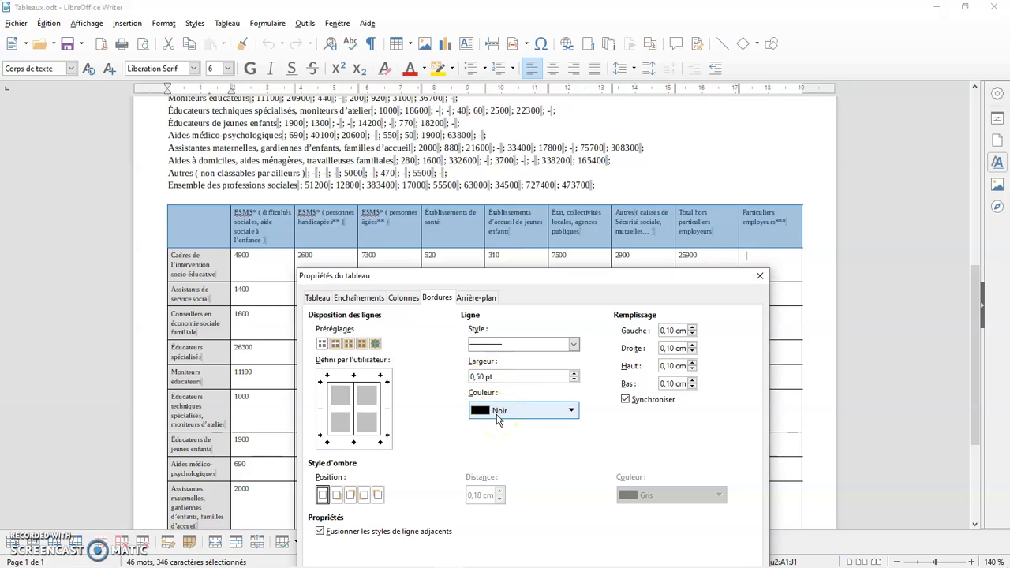
click(381, 410)
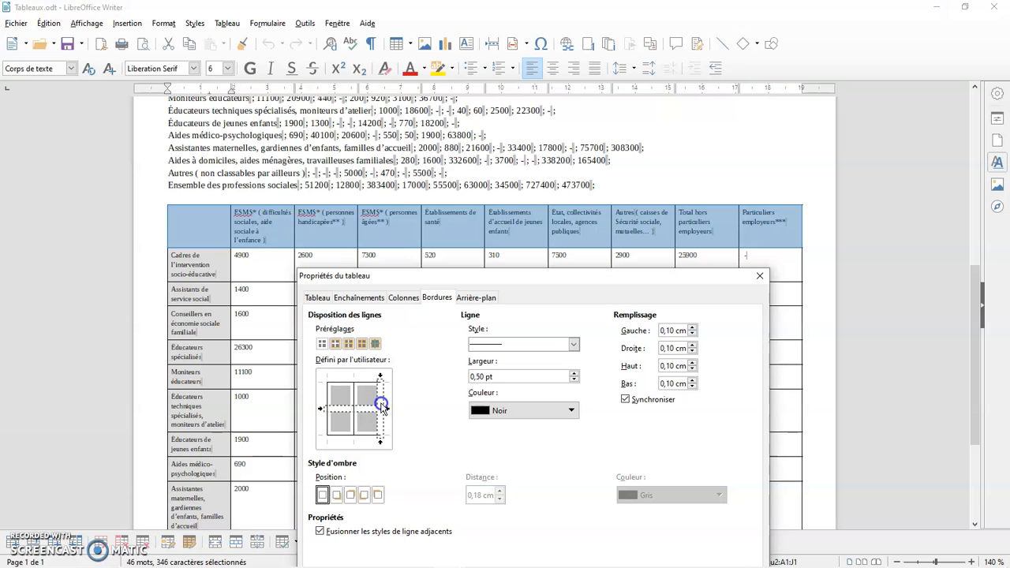
click(340, 408)
click(330, 411)
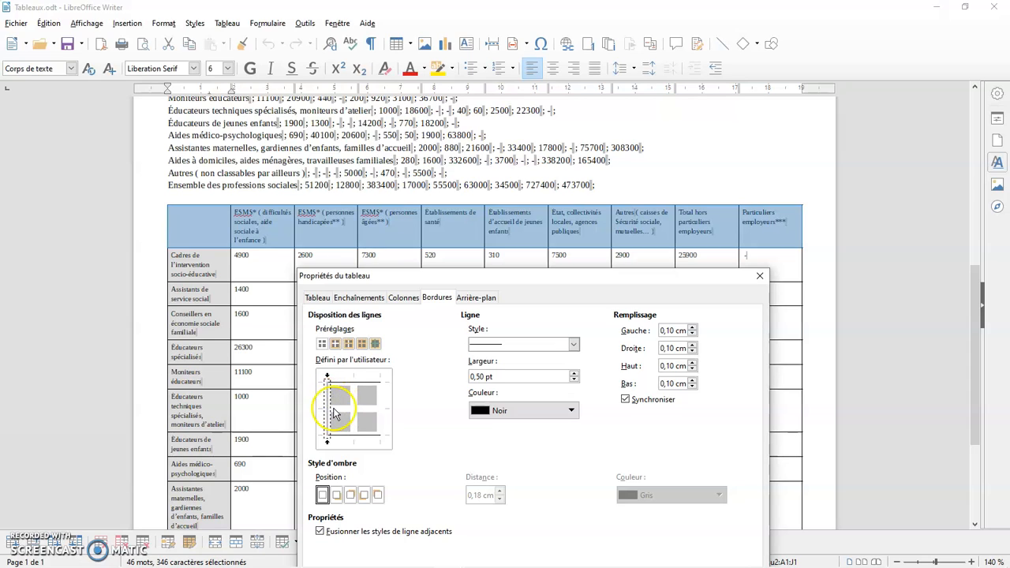
click(335, 410)
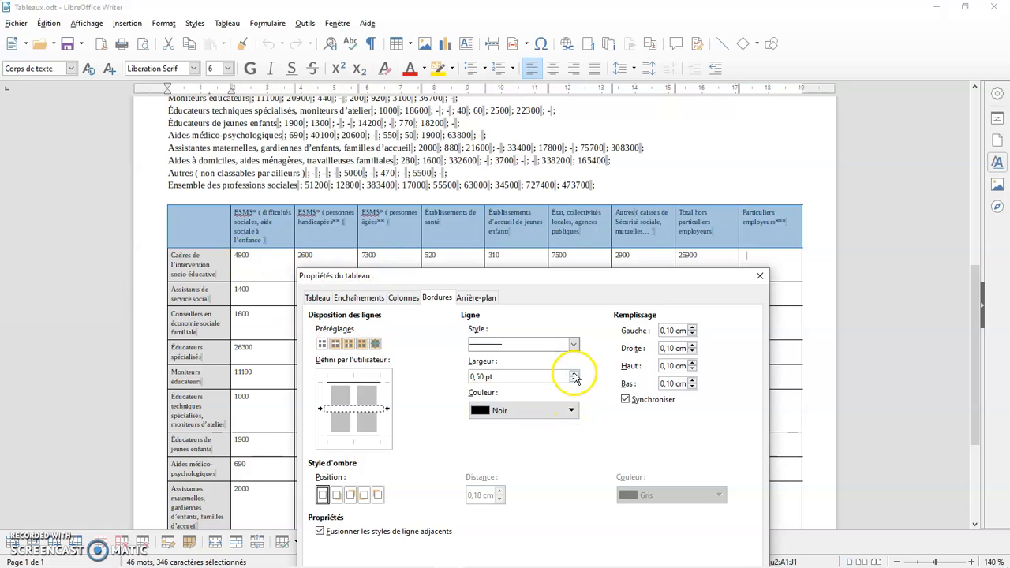
Make the header row's top border a dashed red (Rouge) line and apply the border settings.
click(355, 381)
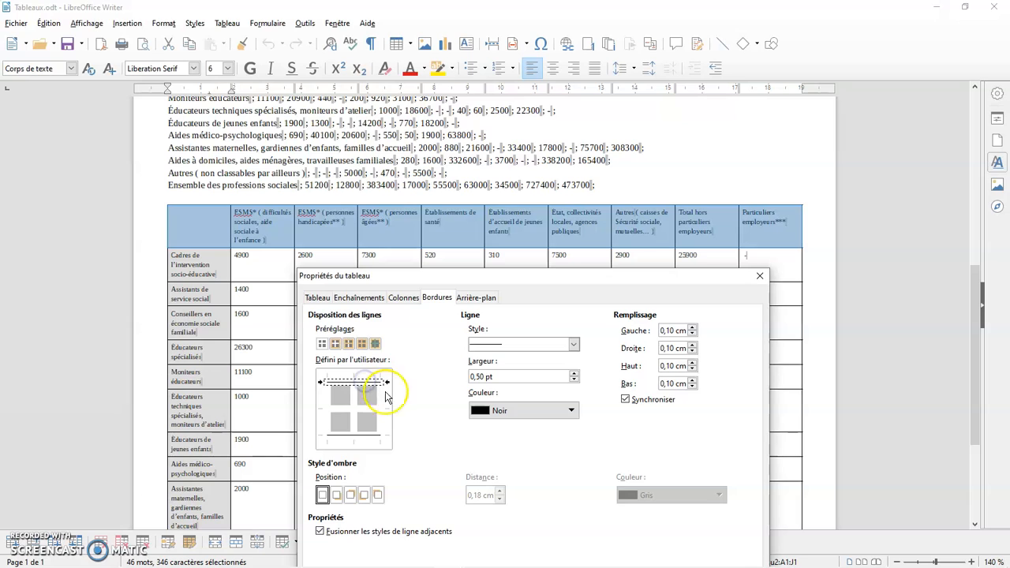
click(573, 344)
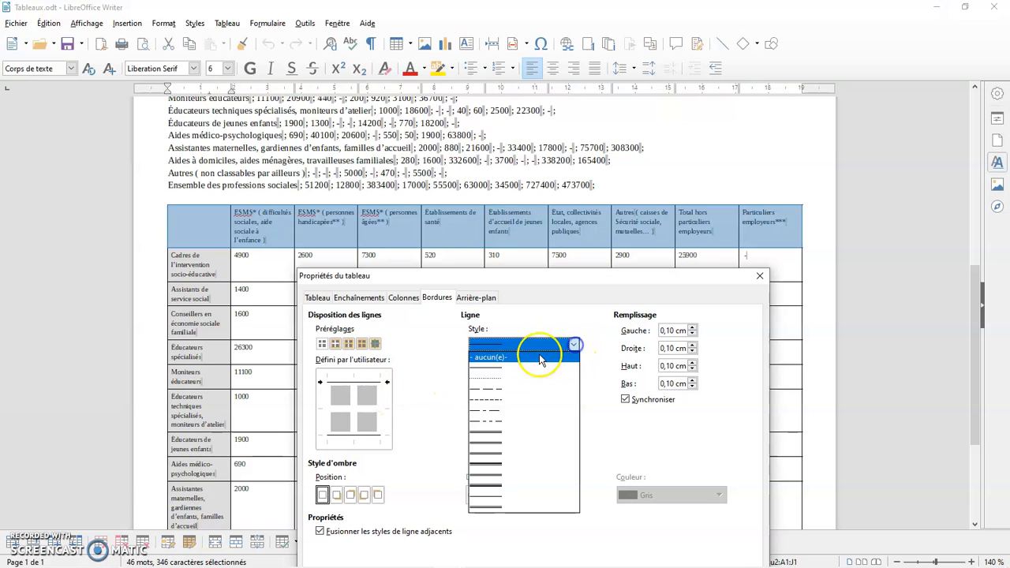
click(494, 401)
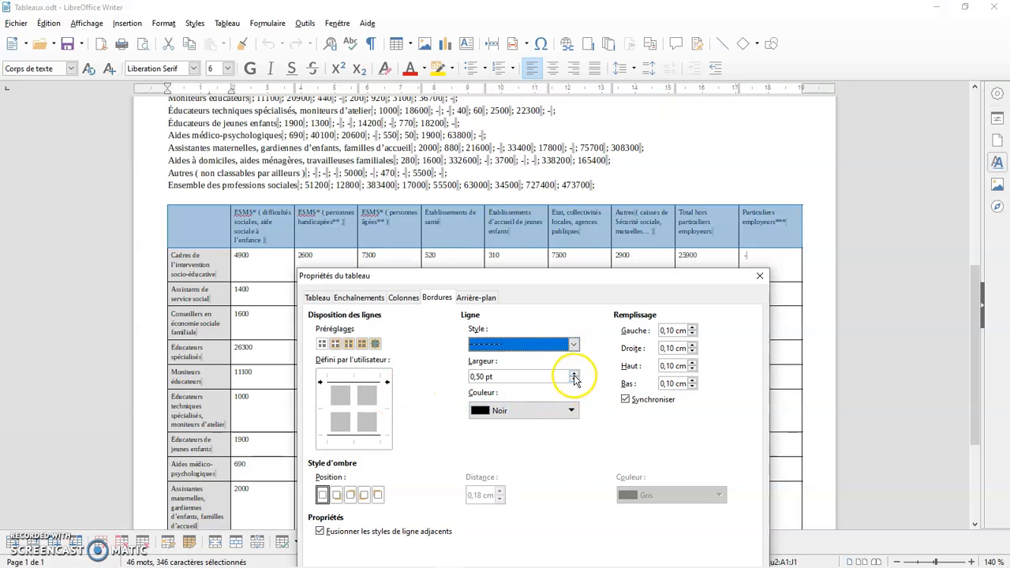
click(571, 410)
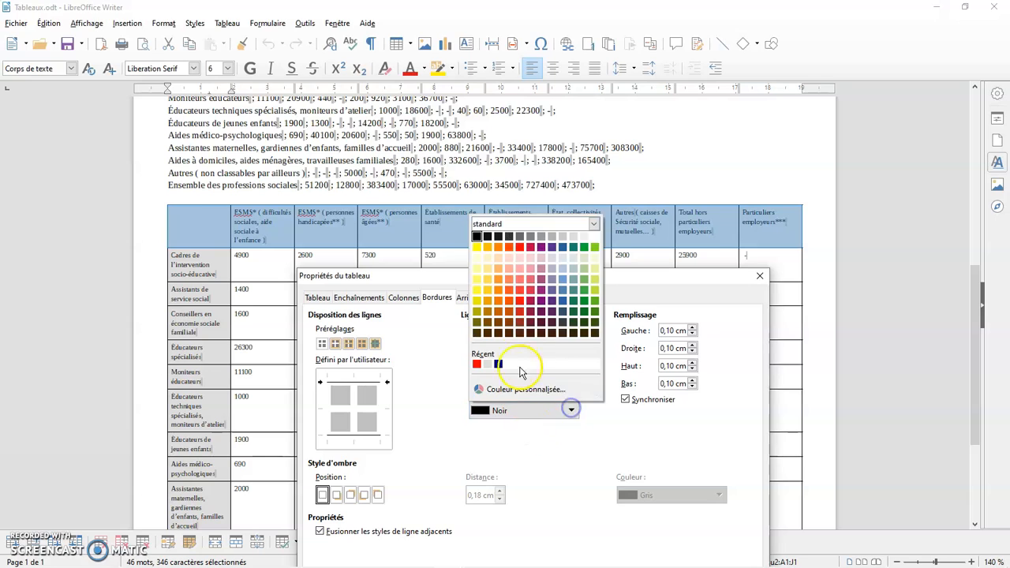
click(522, 251)
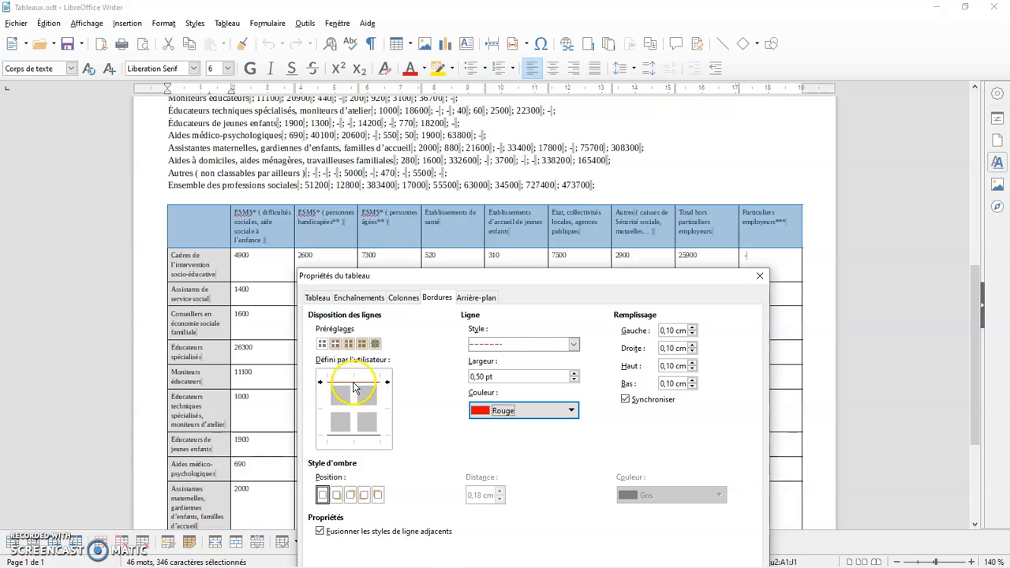
click(372, 384)
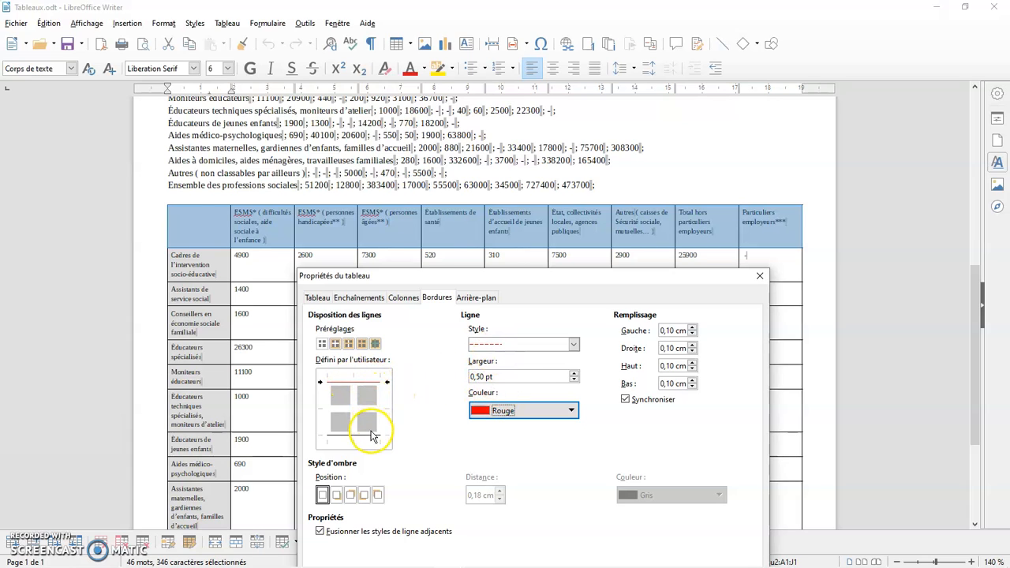
drag(462, 277, 678, 116)
click(834, 470)
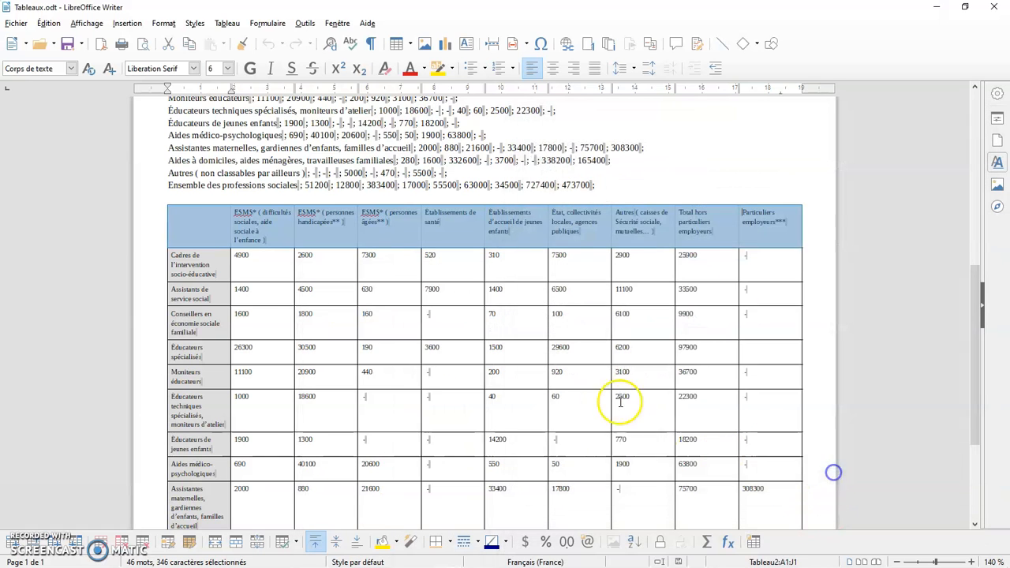
click(588, 375)
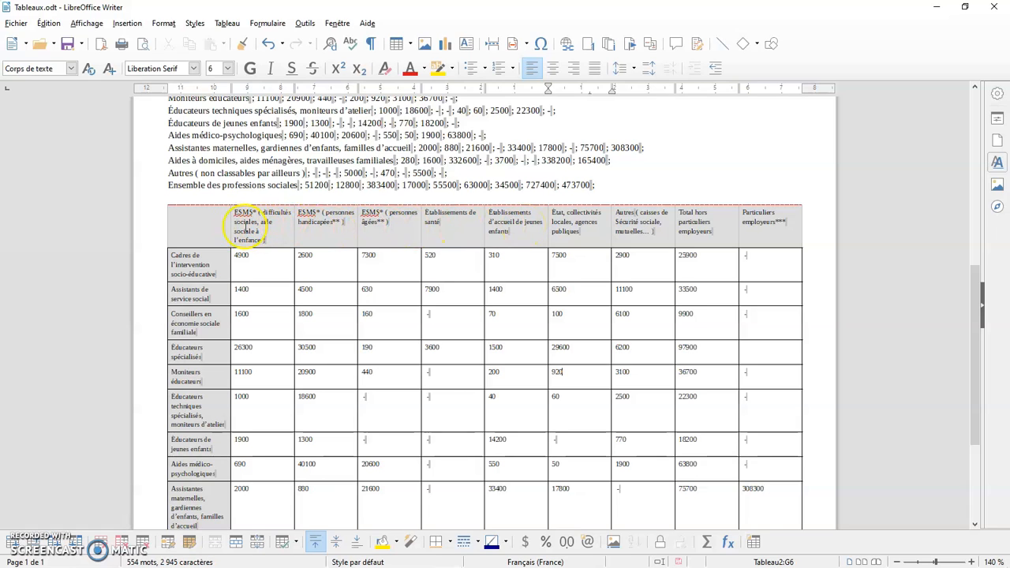
For the table's header row, set the border line to a dashed style, 1,50 pt wide, in Bleu clair 2.
drag(214, 226, 758, 219)
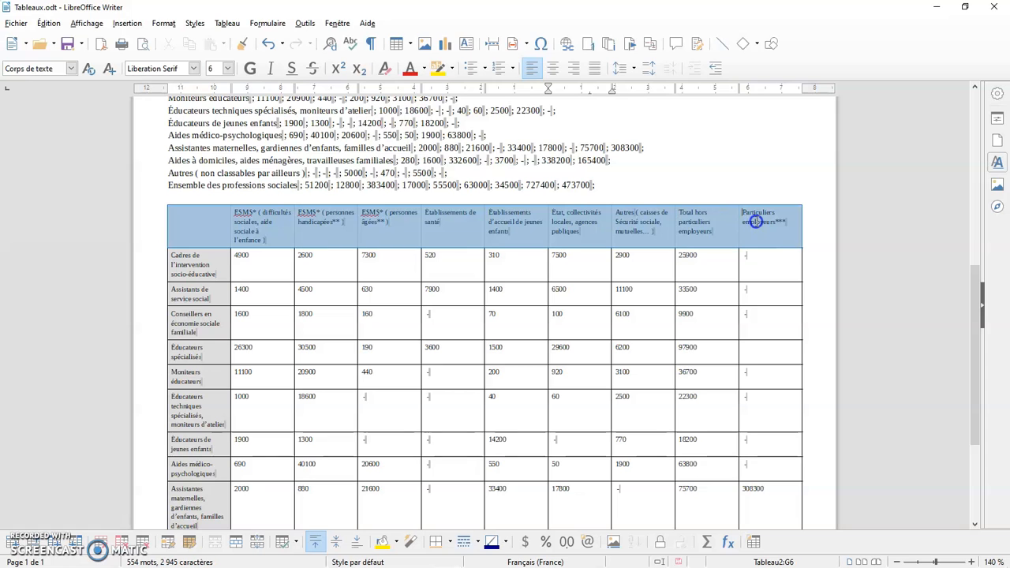
right_click(761, 225)
click(805, 367)
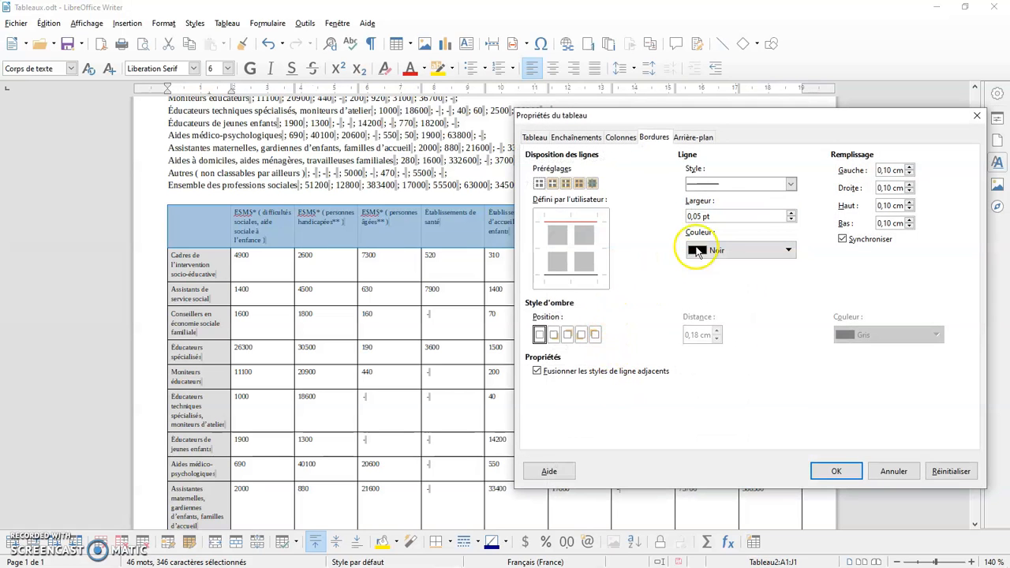
click(790, 184)
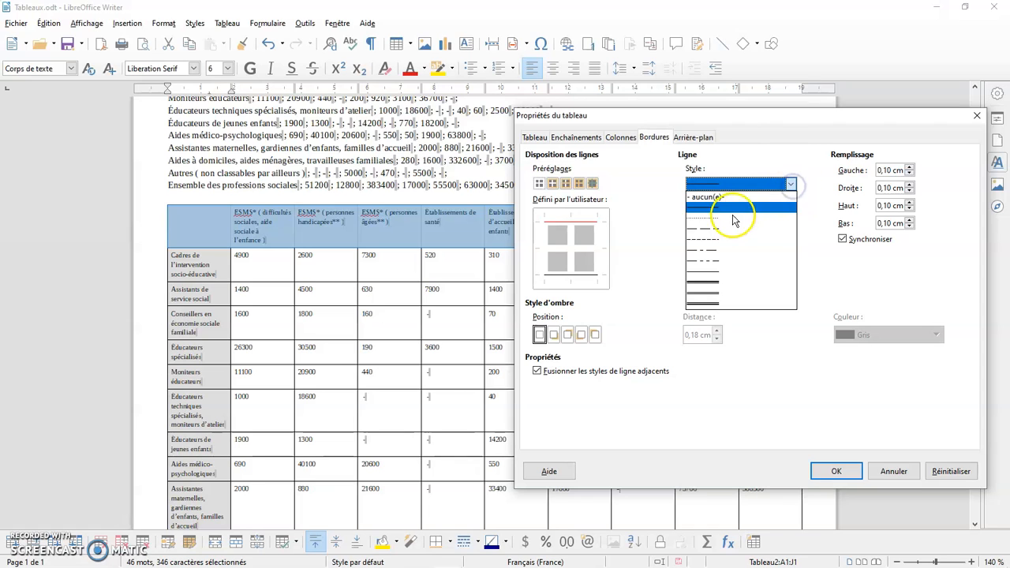
click(721, 235)
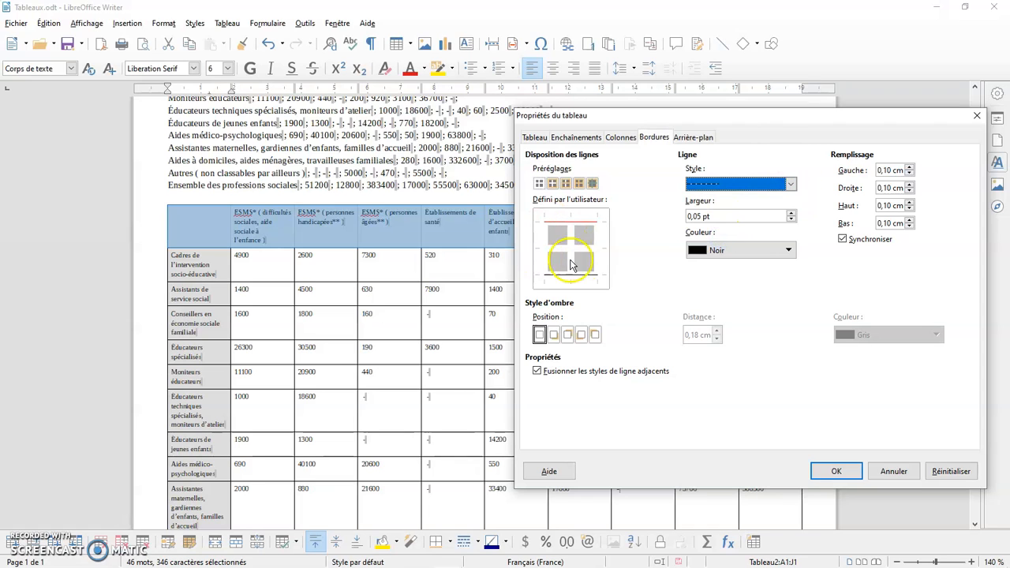
click(792, 213)
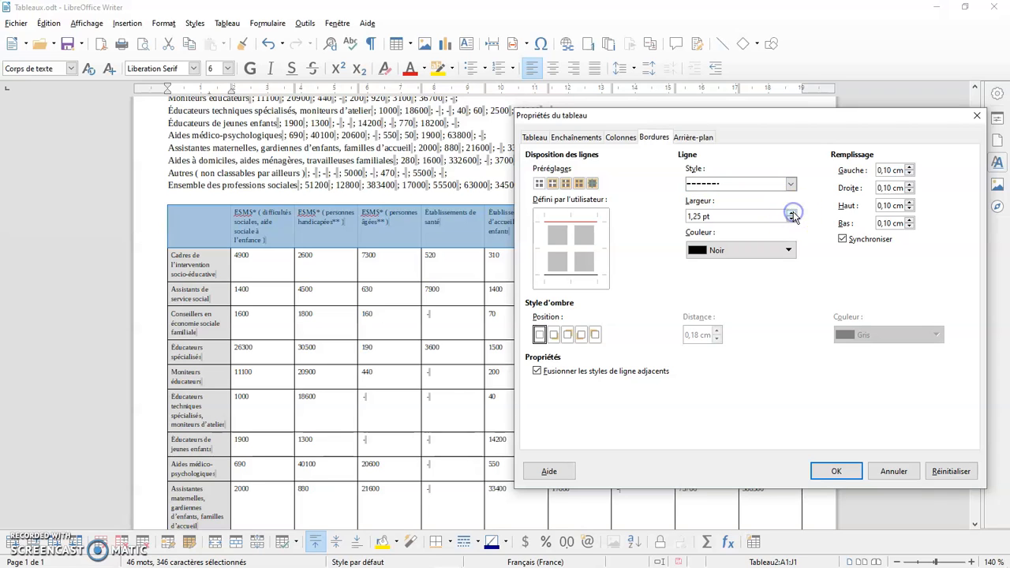
click(787, 250)
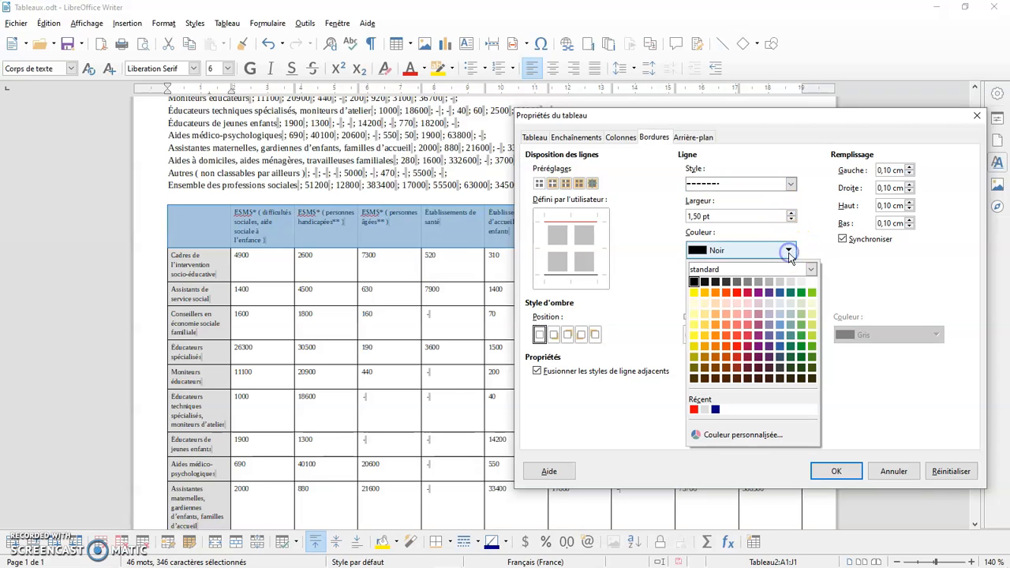
click(781, 330)
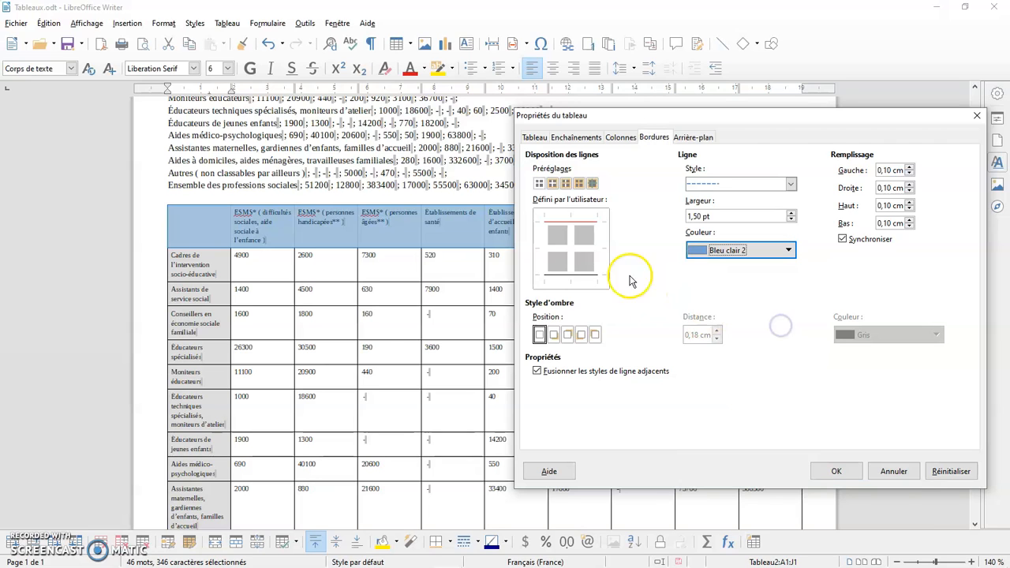
Apply the dashed blue line to the header row's top and bottom borders and confirm the table properties.
click(580, 222)
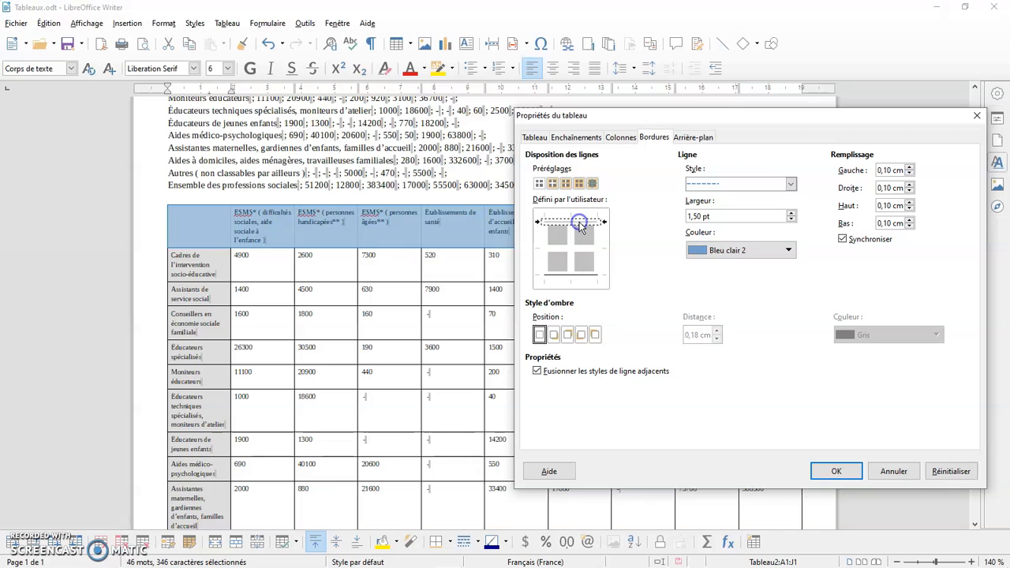
click(571, 276)
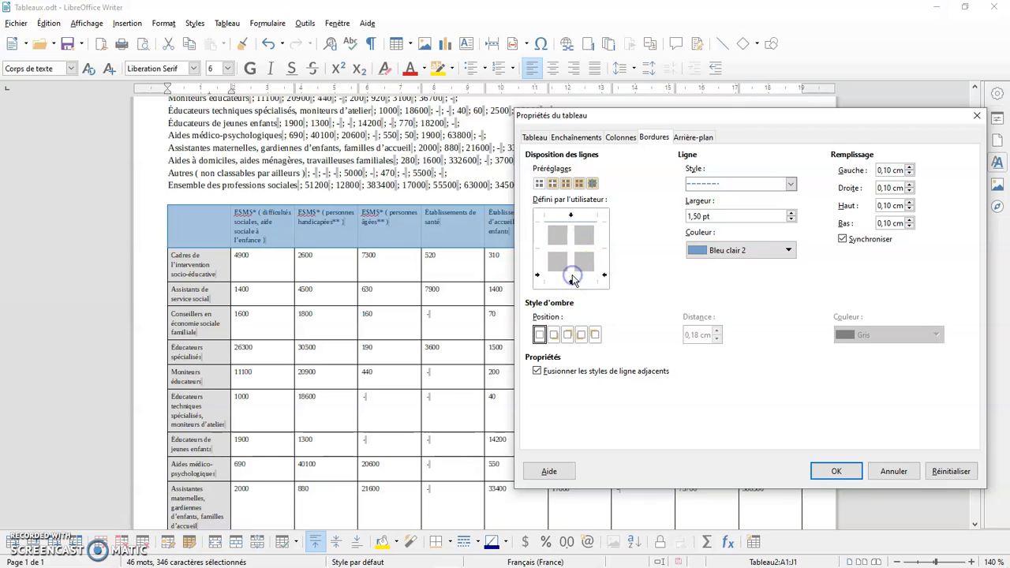
click(573, 272)
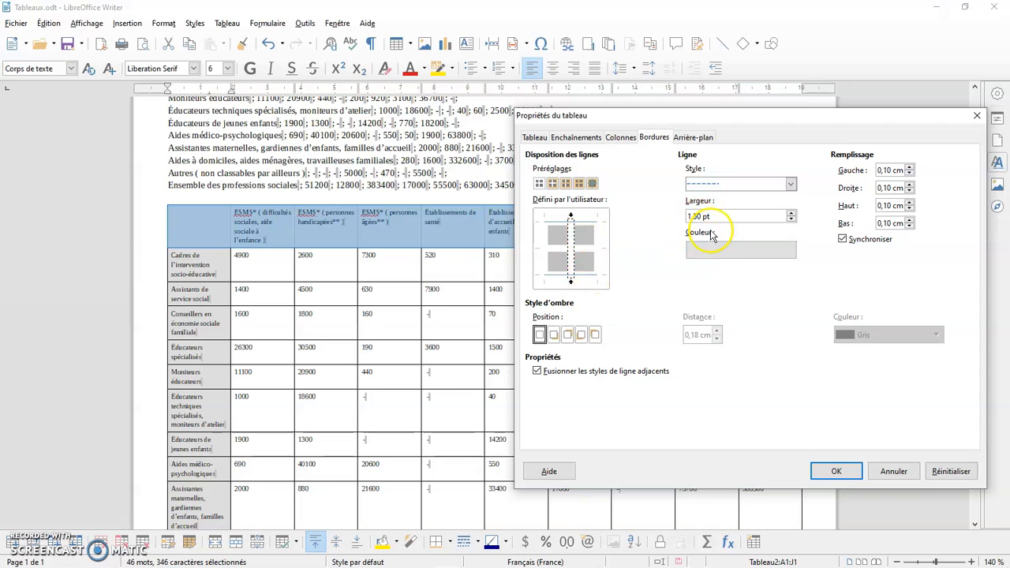
click(570, 224)
click(835, 471)
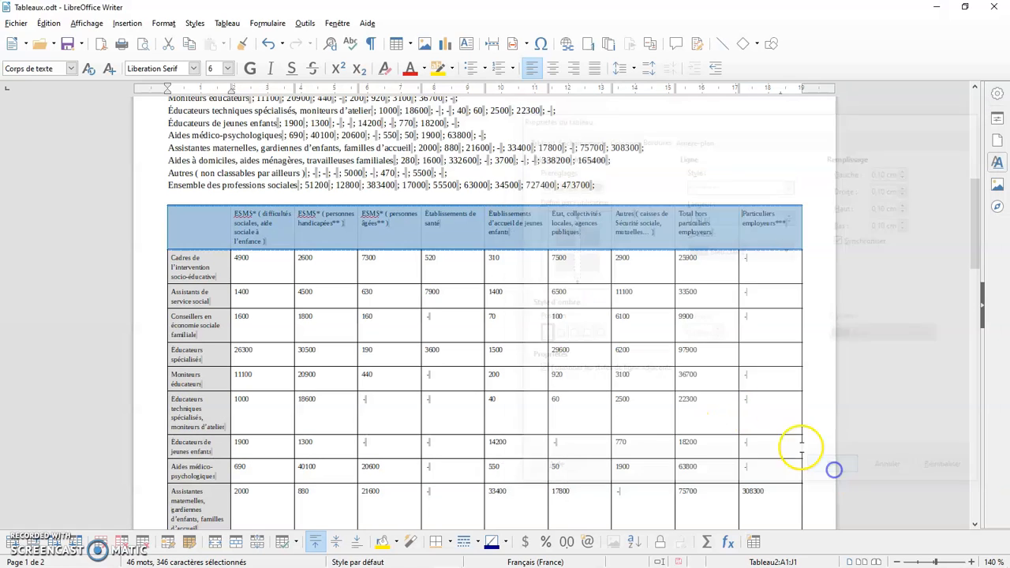
click(825, 332)
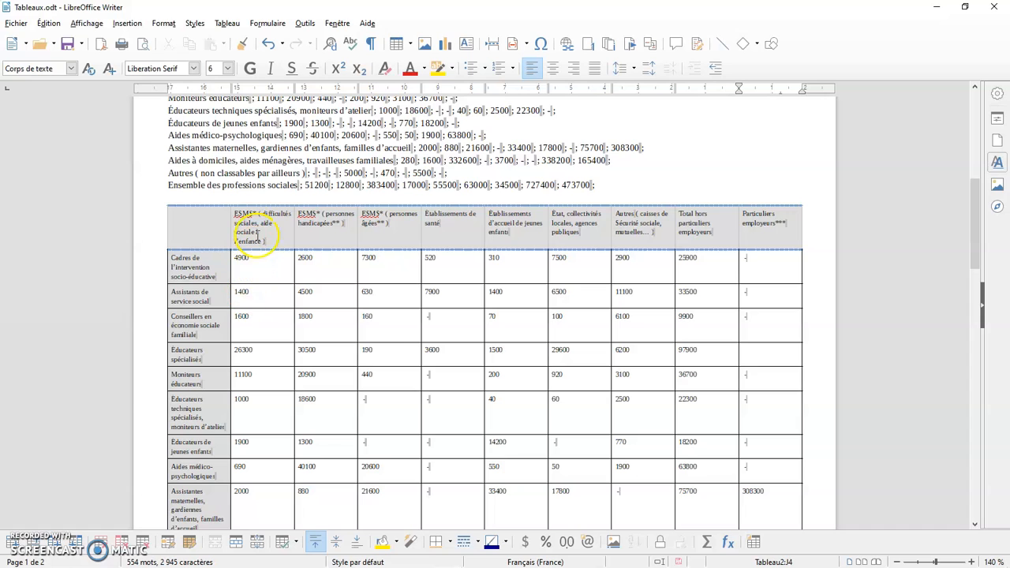
Reopen the border properties for the table's header row and remove its top and bottom borders.
drag(210, 228, 762, 208)
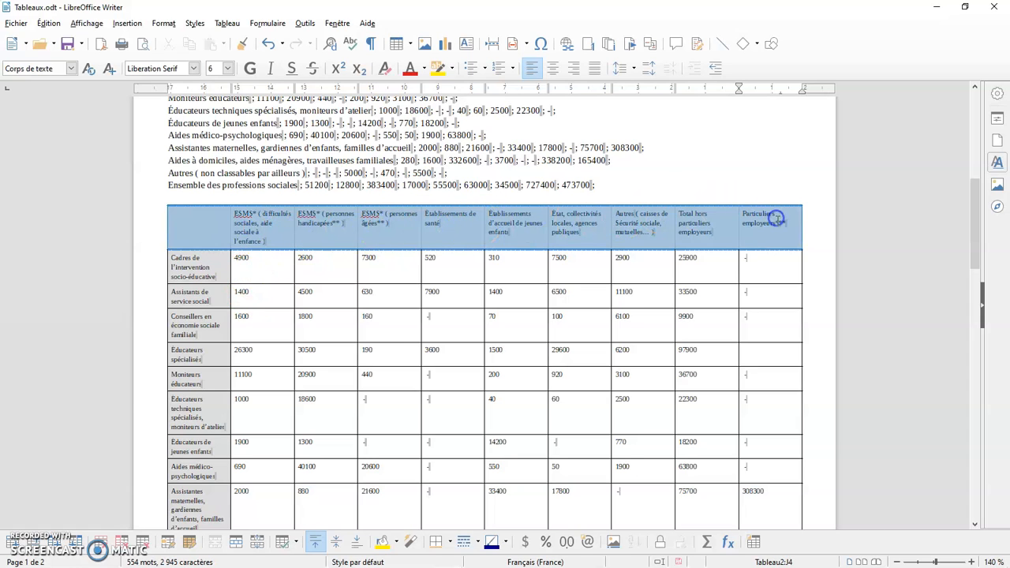
right_click(776, 219)
click(819, 365)
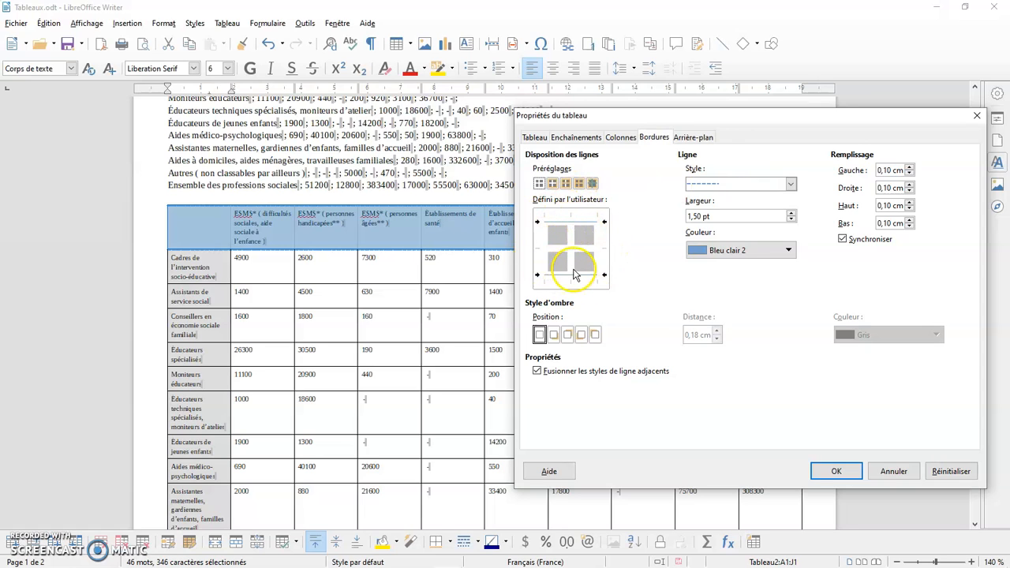
click(572, 222)
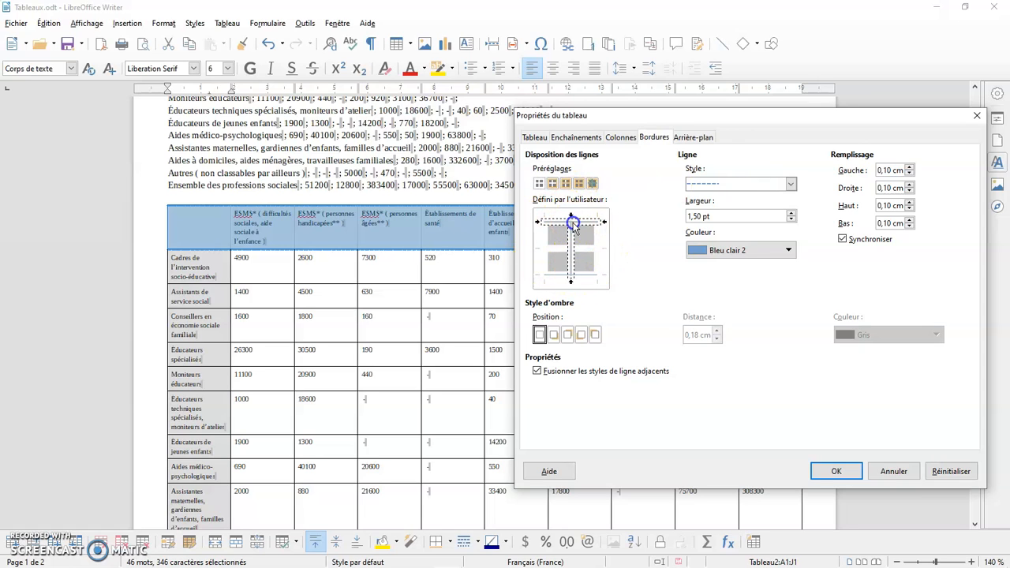
click(575, 274)
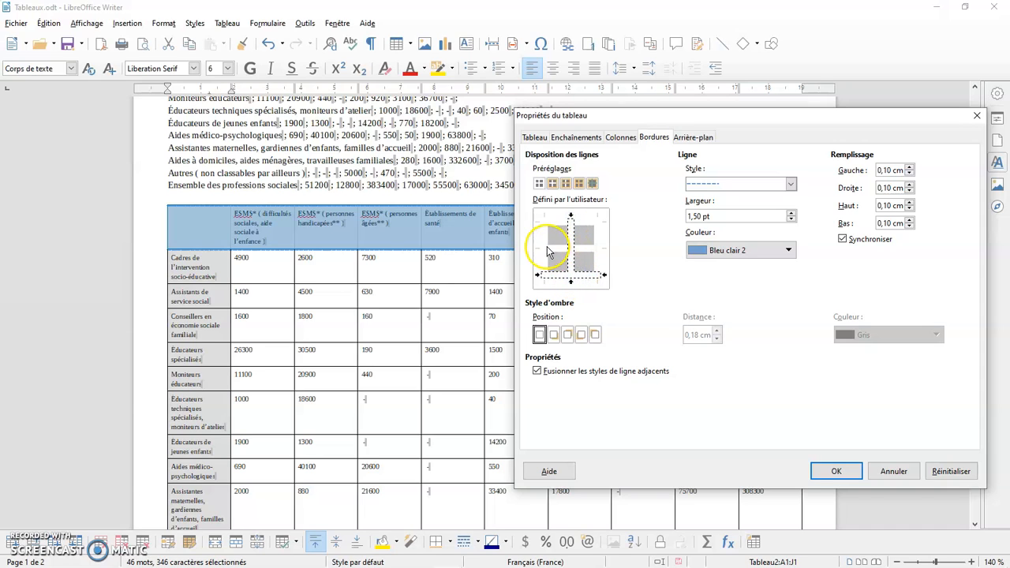
Put the dashed 1,50 pt Bleu clair 2 line on the header row's inner vertical borders and apply the border settings.
click(572, 250)
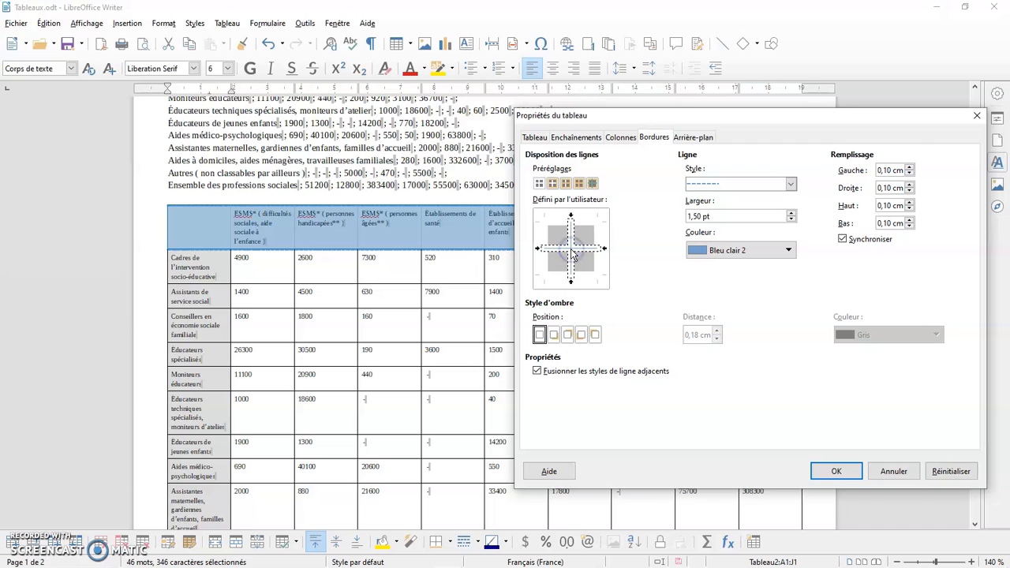
click(580, 253)
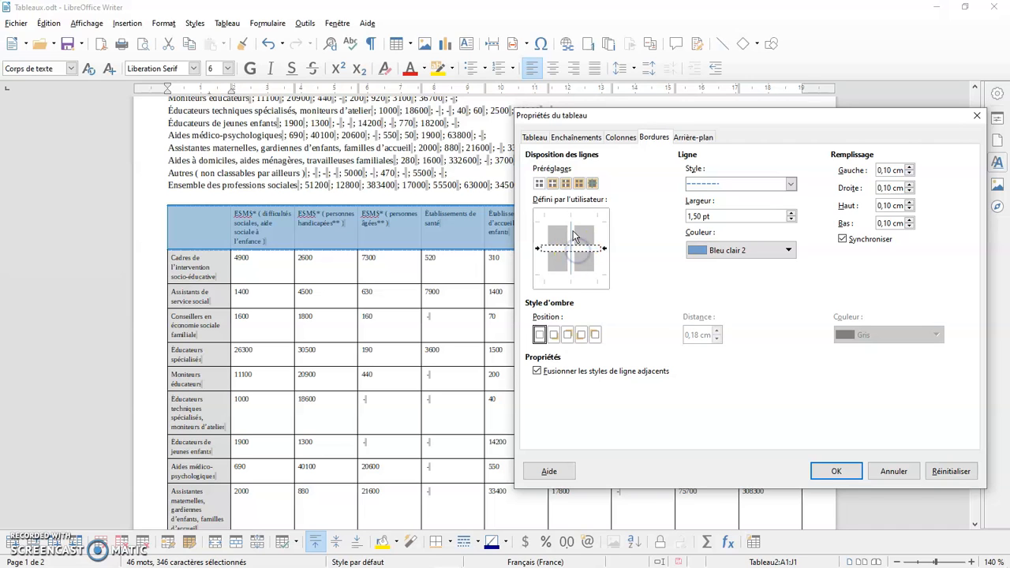
click(550, 253)
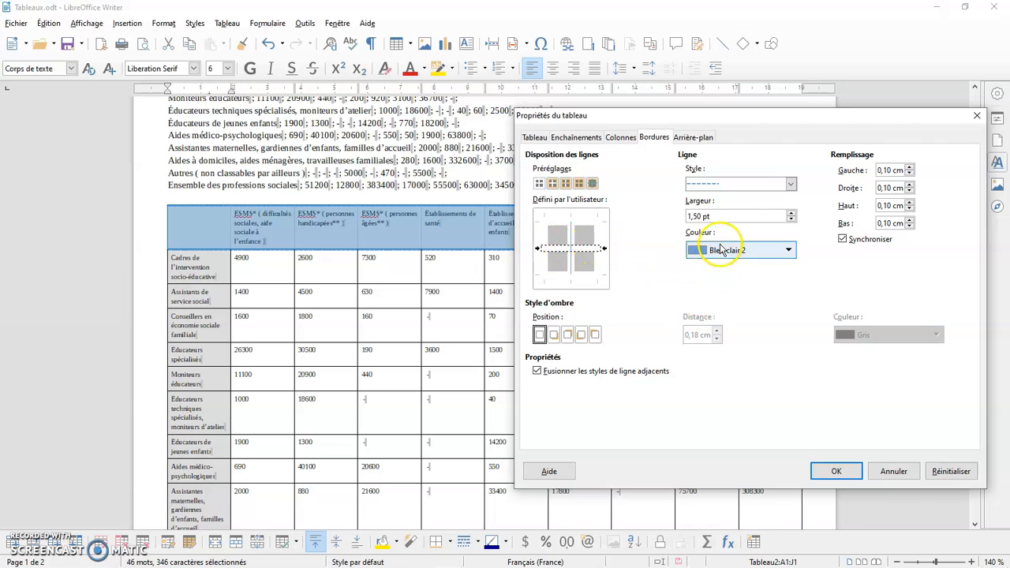
click(835, 473)
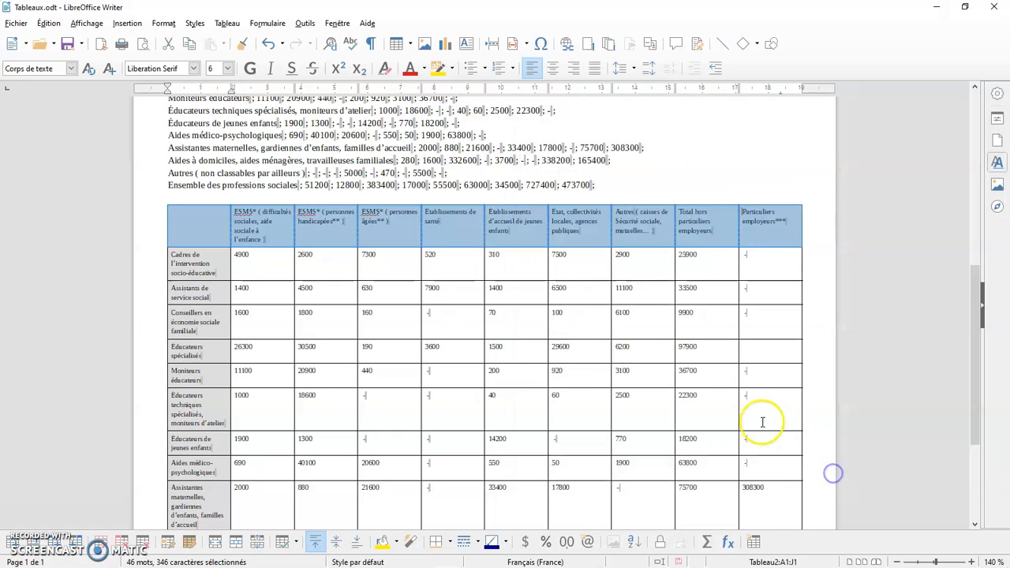
click(609, 384)
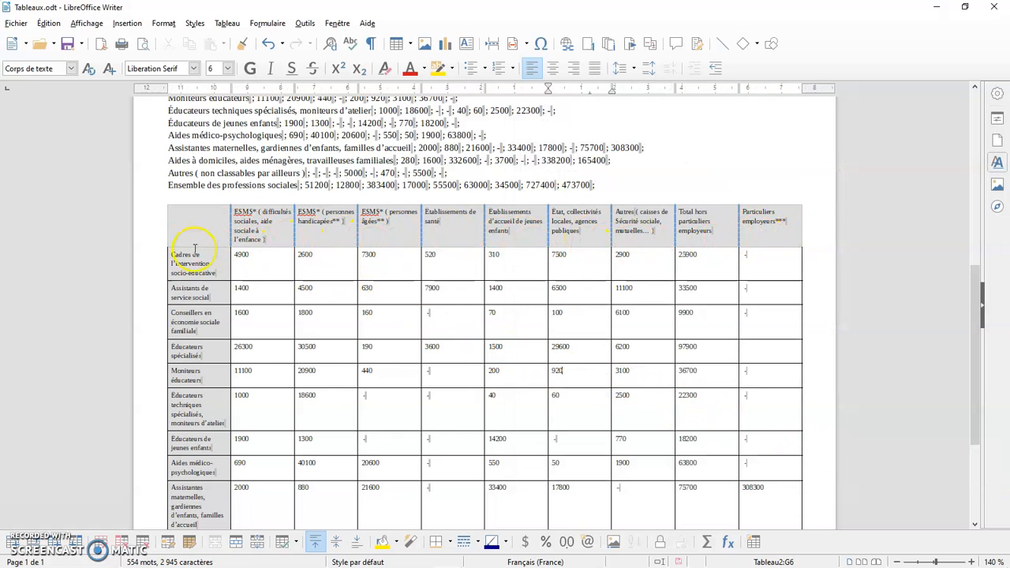
click(859, 323)
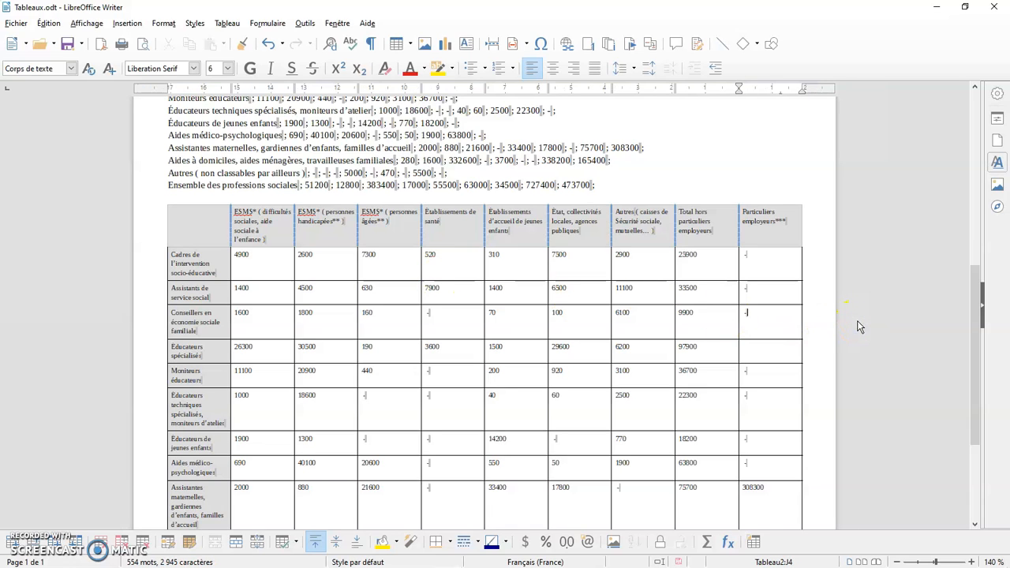
scroll(859, 326, down, 3)
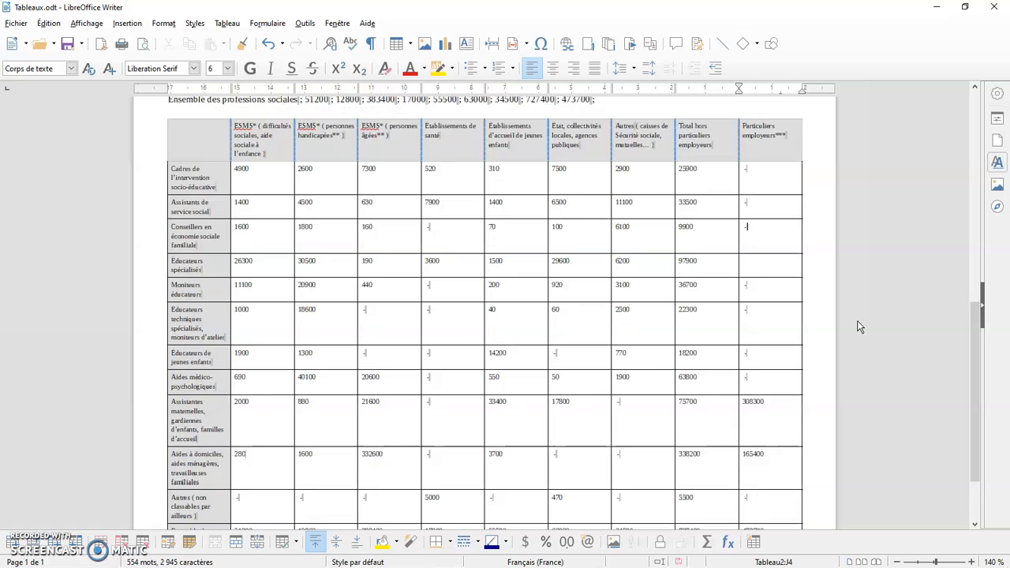
scroll(418, 473, down, 1)
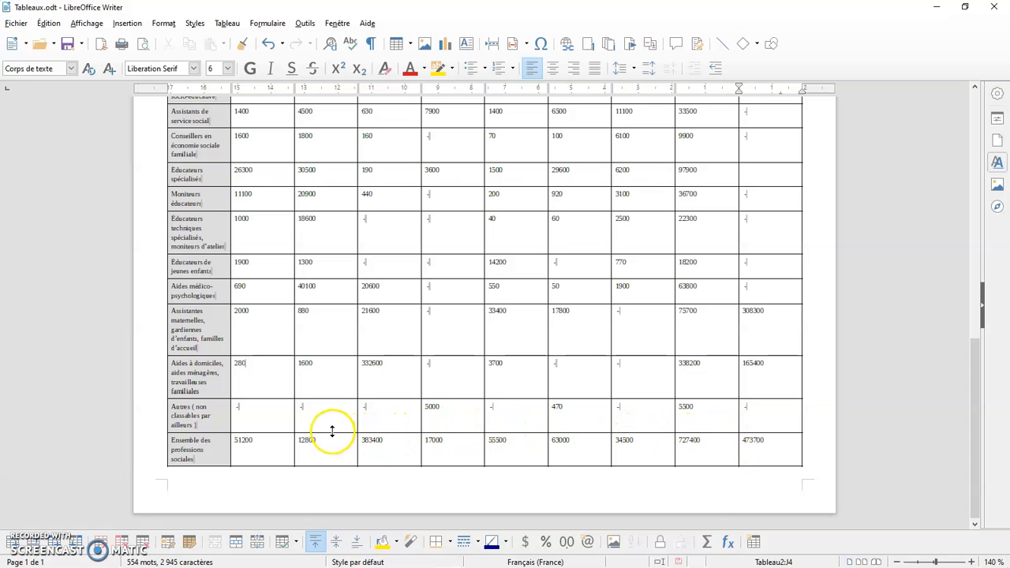
scroll(407, 342, up, 1)
scroll(407, 342, up, 2)
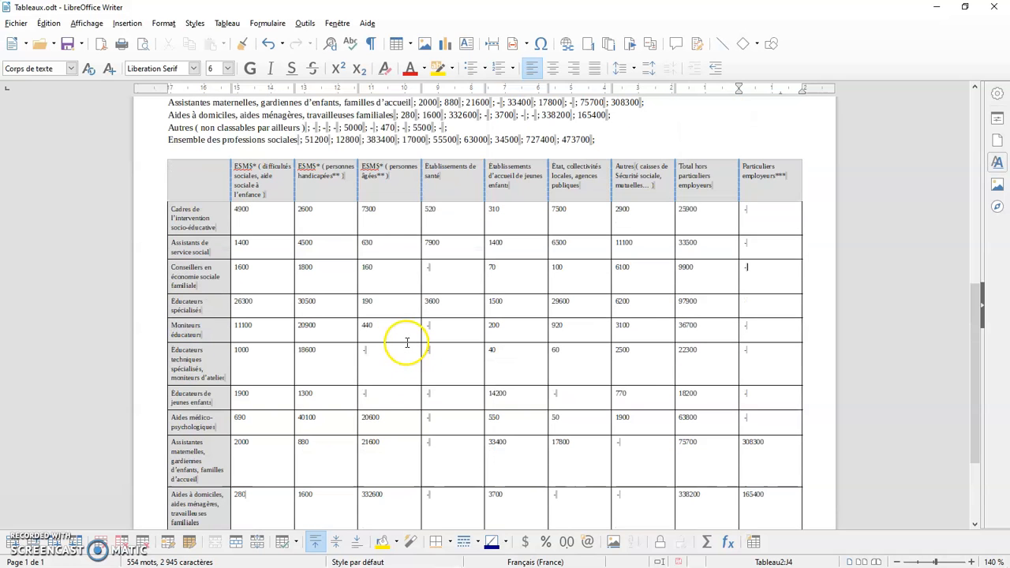